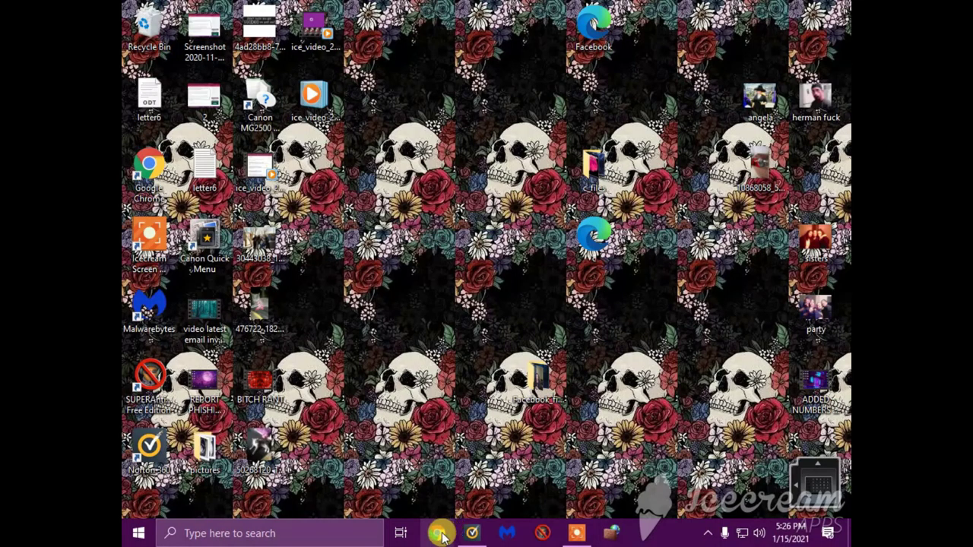
# Step: Launch Google Chrome from the taskbar icon, retrying until the window appears
pyautogui.click(442, 536)
pyautogui.click(441, 536)
pyautogui.click(442, 536)
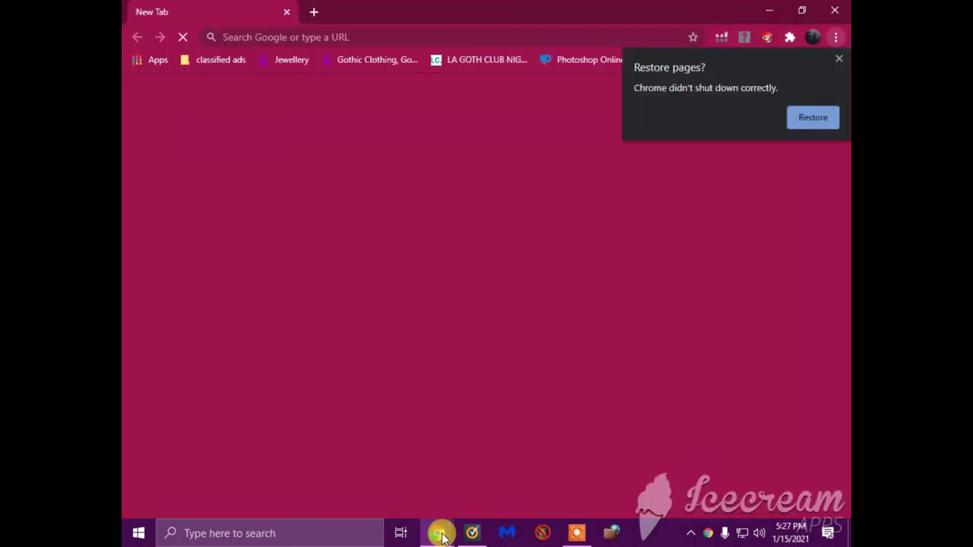
pyautogui.click(839, 58)
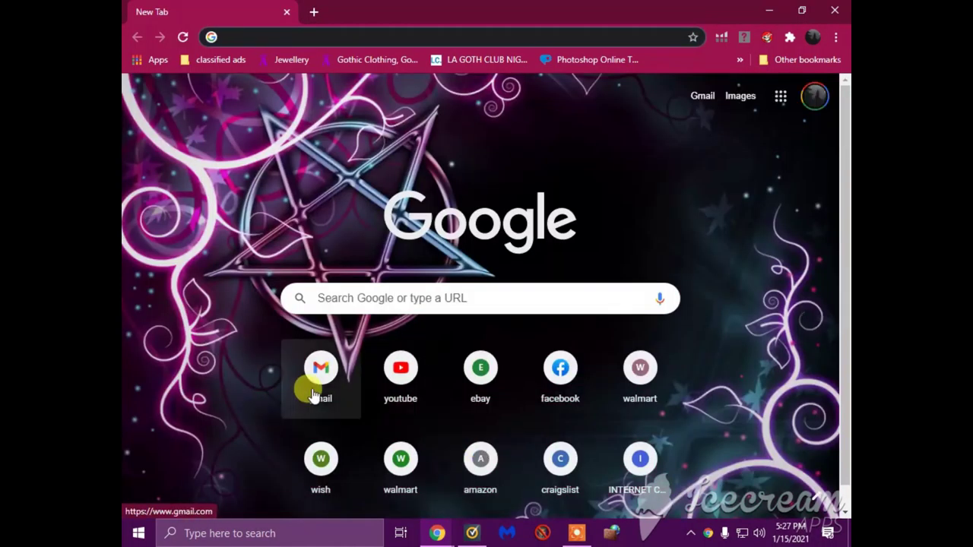
pyautogui.click(397, 295)
pyautogui.click(371, 336)
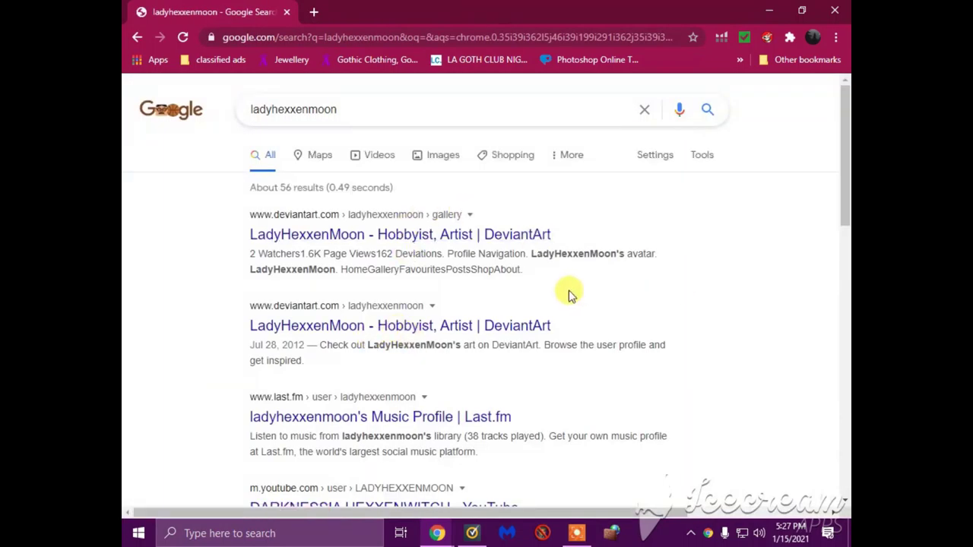
pyautogui.scroll(-1, 563, 288)
pyautogui.scroll(-1, 532, 270)
pyautogui.scroll(-1, 562, 262)
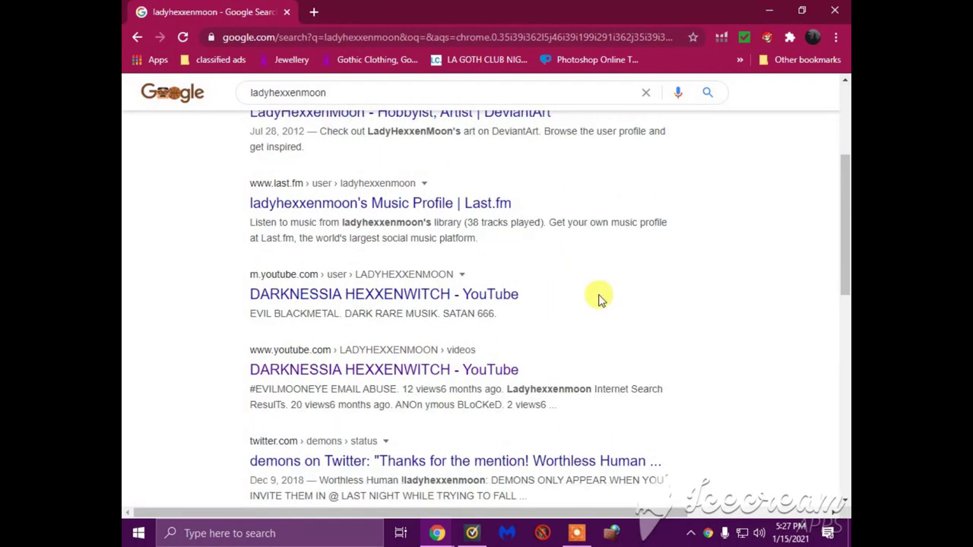
pyautogui.scroll(-2, 596, 296)
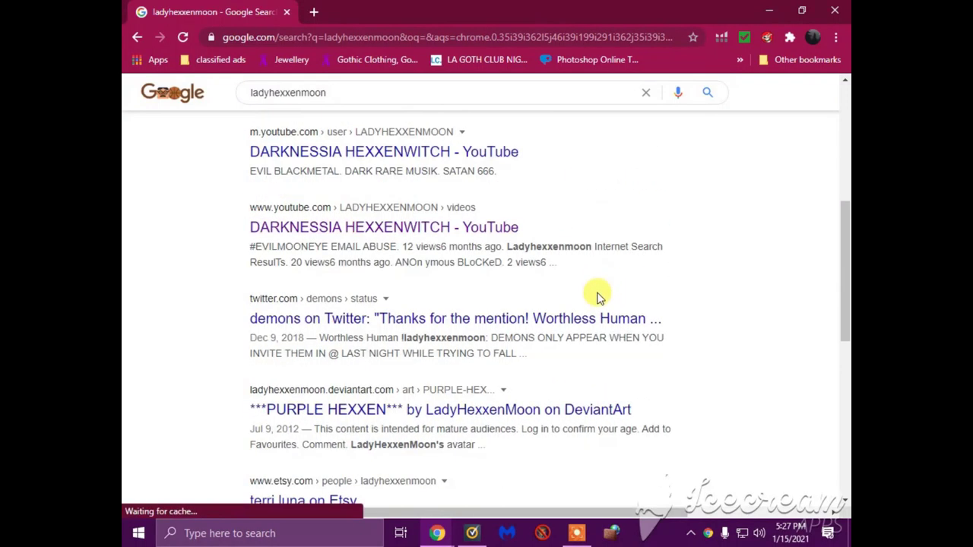
pyautogui.scroll(-1, 594, 295)
pyautogui.scroll(-1, 590, 292)
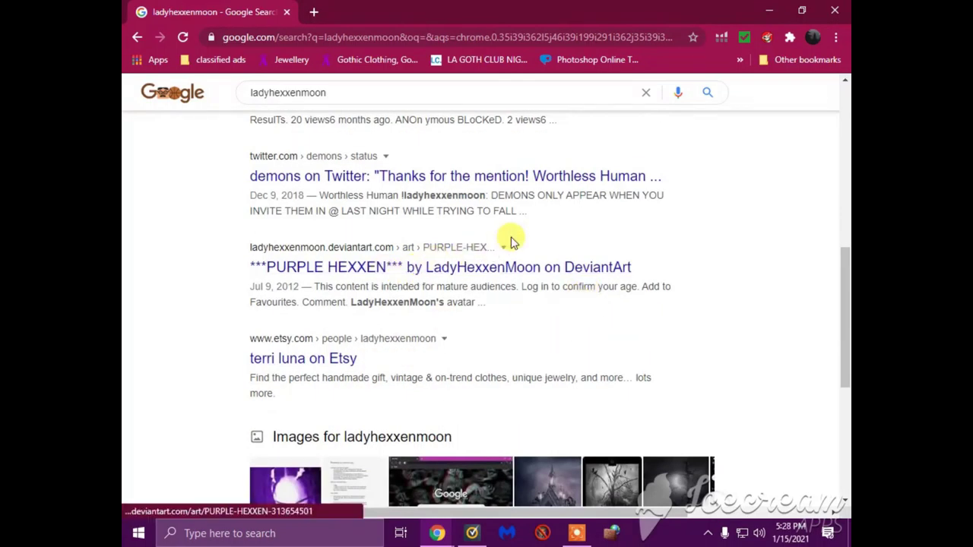
pyautogui.scroll(-3, 614, 233)
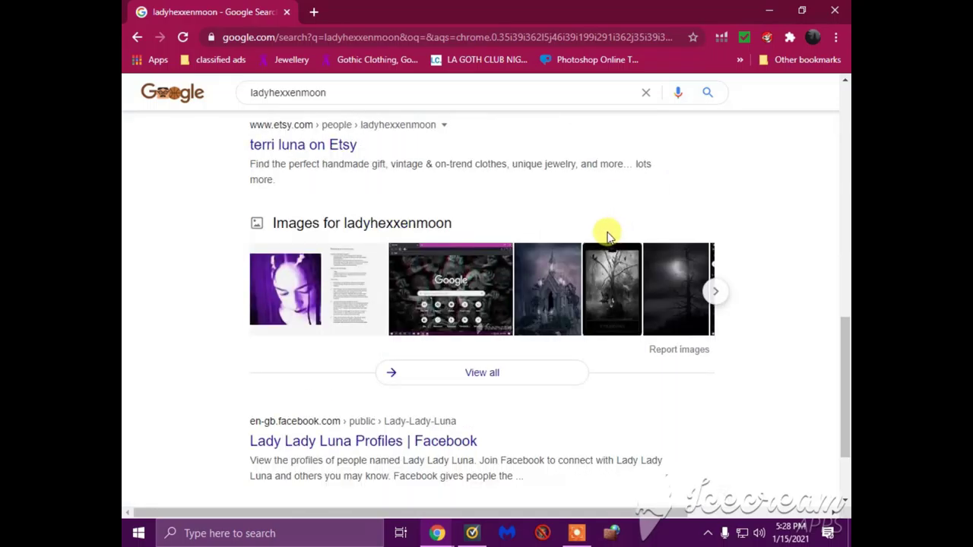
pyautogui.scroll(-2, 608, 235)
pyautogui.click(471, 433)
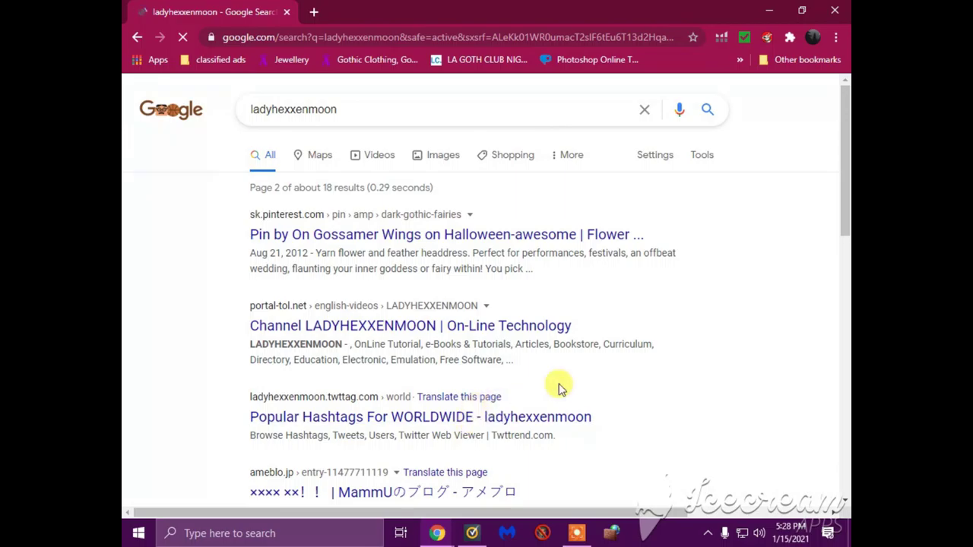
pyautogui.scroll(-2, 562, 389)
pyautogui.scroll(-2, 569, 389)
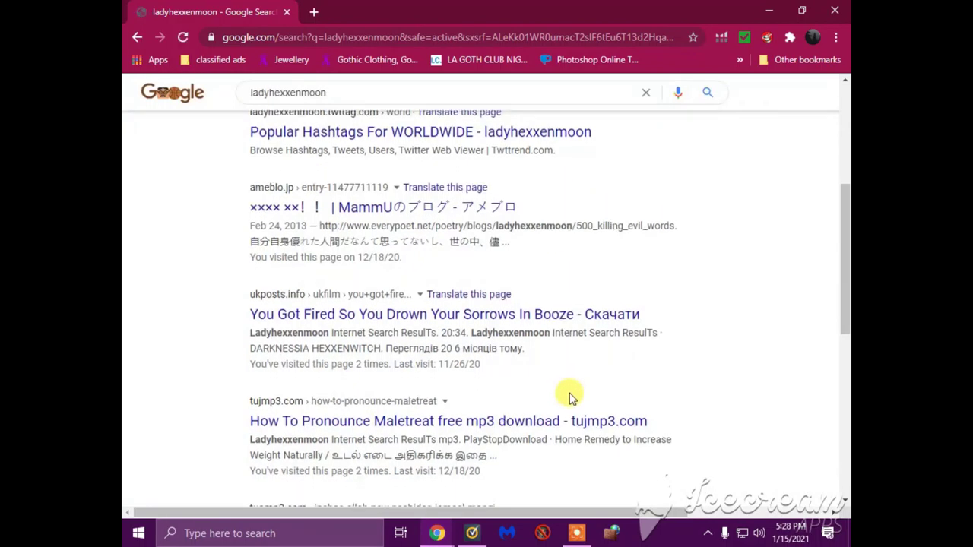
pyautogui.scroll(-1, 570, 397)
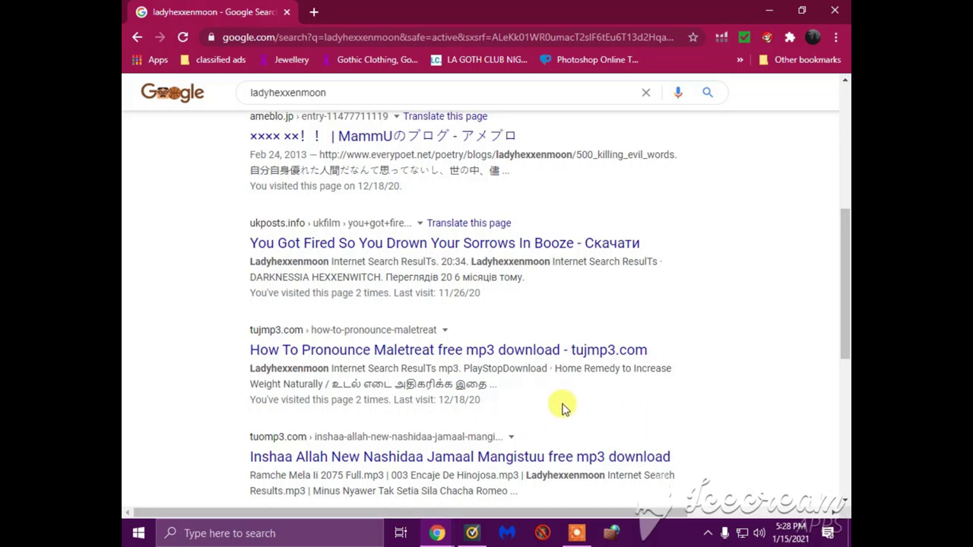
pyautogui.scroll(-2, 557, 410)
pyautogui.scroll(-2, 559, 410)
pyautogui.scroll(-2, 562, 409)
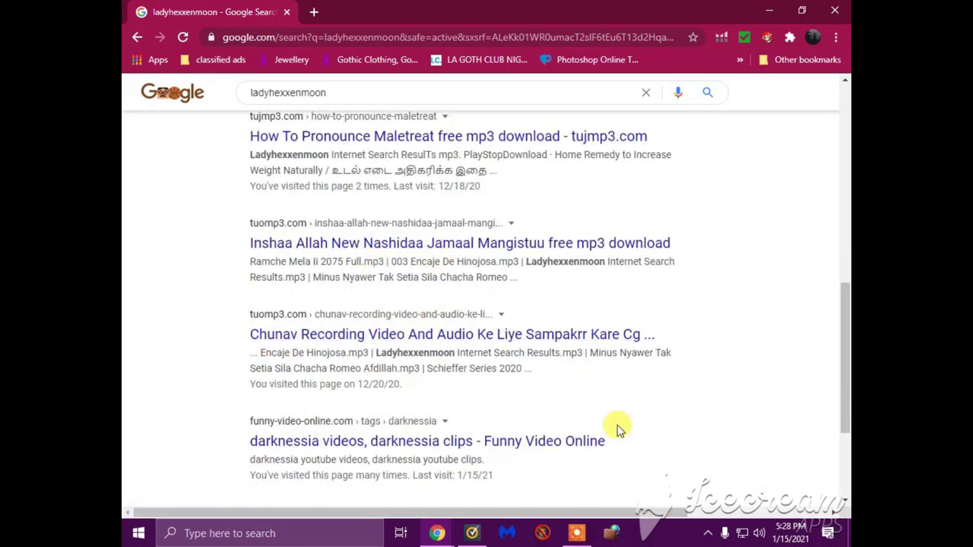
pyautogui.scroll(-4, 593, 382)
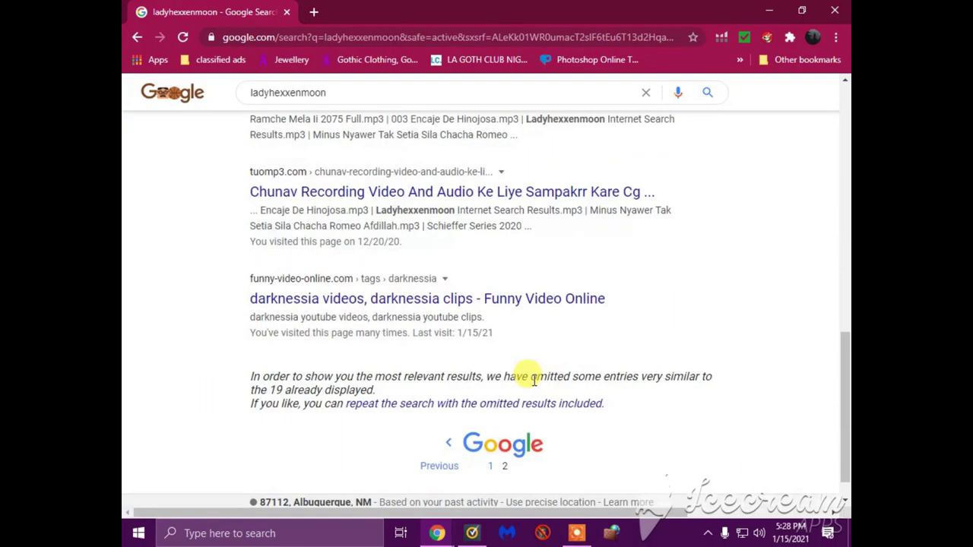
# Step: Open the Funny Video Online tag page result for ladyhexxenmoon
pyautogui.click(455, 303)
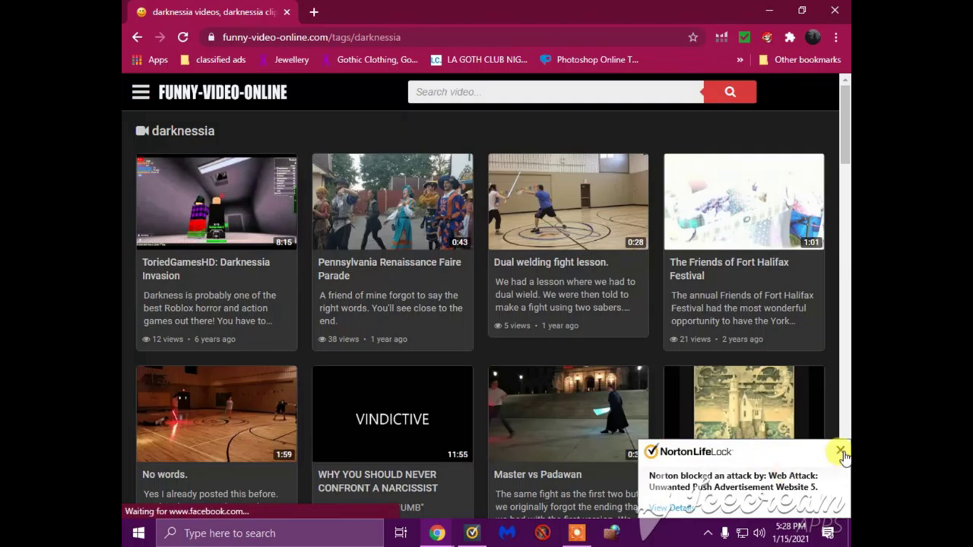
# Step: Close the Norton security notice over the darkness video grid
pyautogui.click(841, 454)
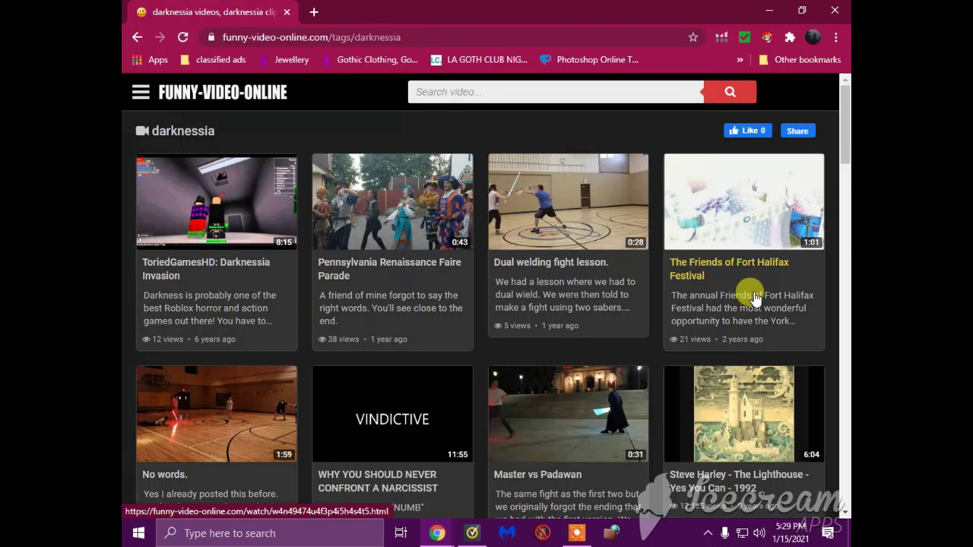
pyautogui.scroll(-2, 755, 297)
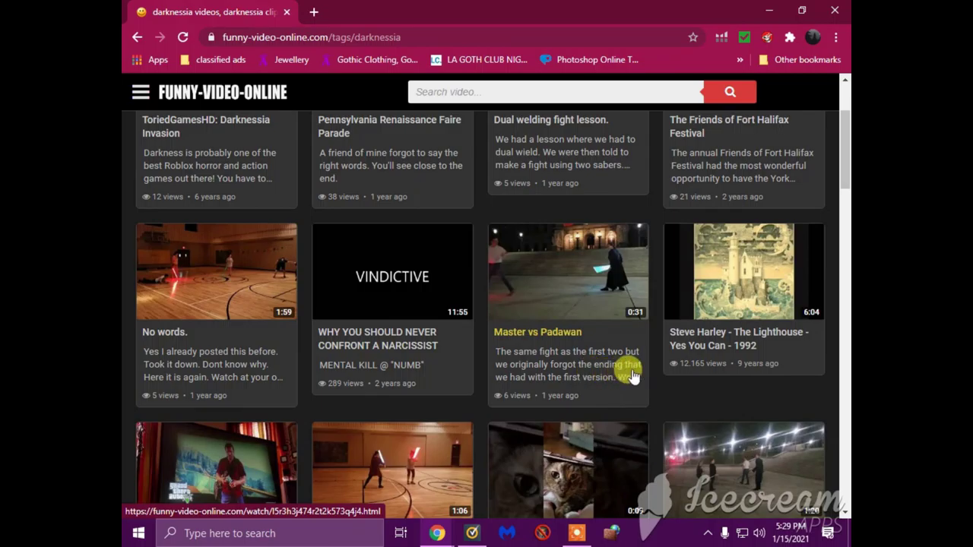
pyautogui.scroll(-2, 686, 326)
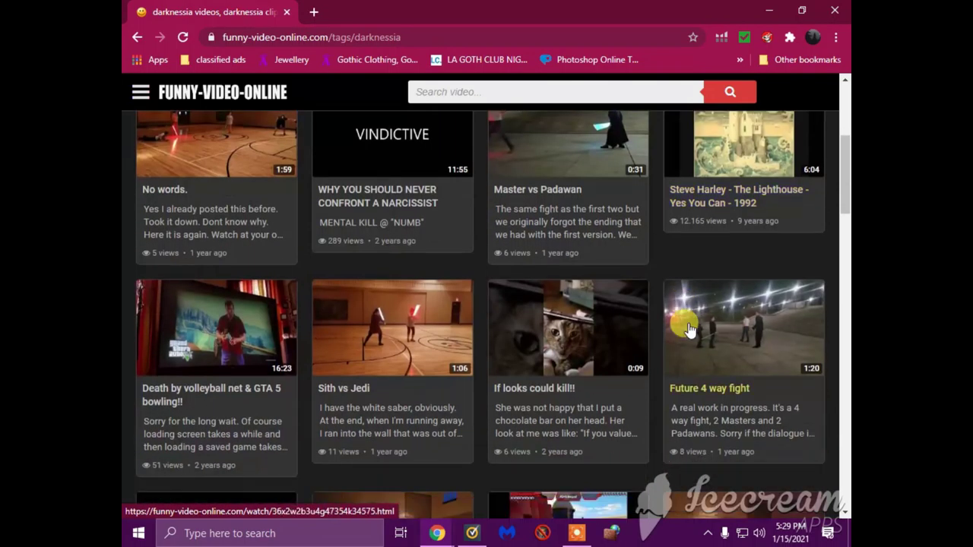
pyautogui.scroll(-1, 688, 329)
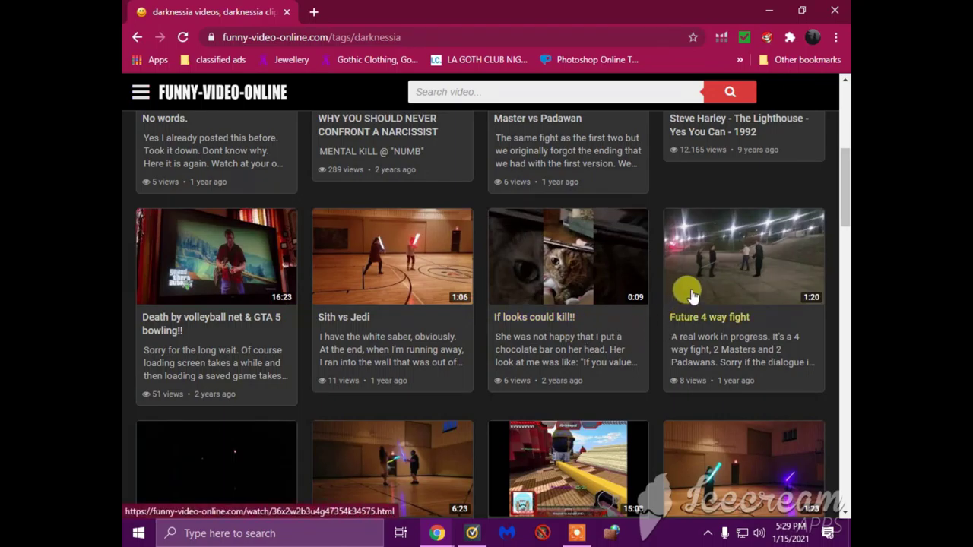
pyautogui.scroll(-1, 692, 295)
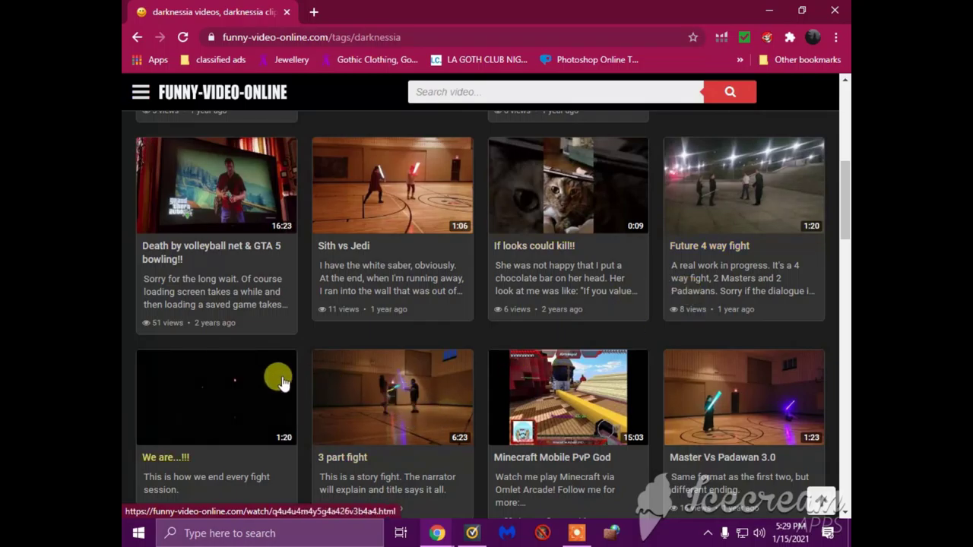
pyautogui.scroll(-1, 282, 378)
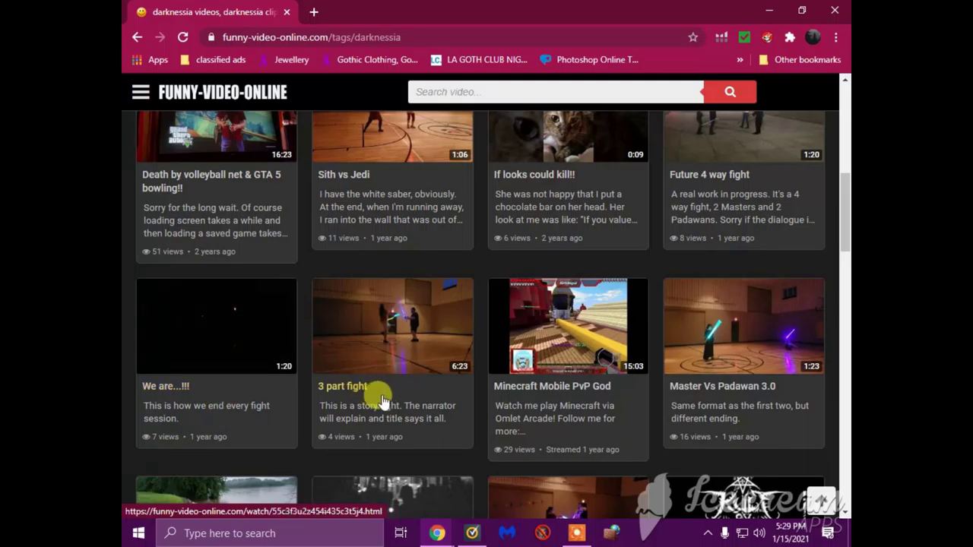
pyautogui.scroll(-1, 624, 338)
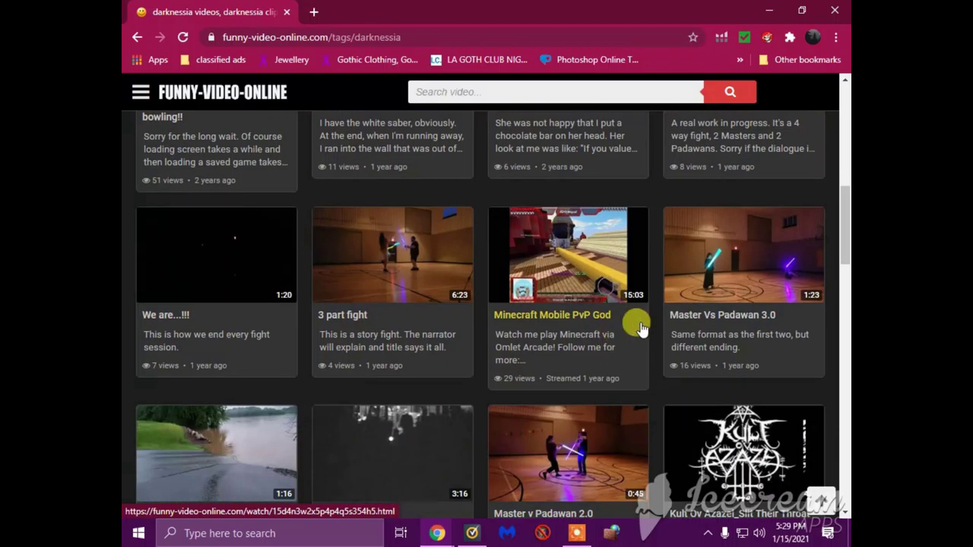
pyautogui.scroll(-1, 743, 298)
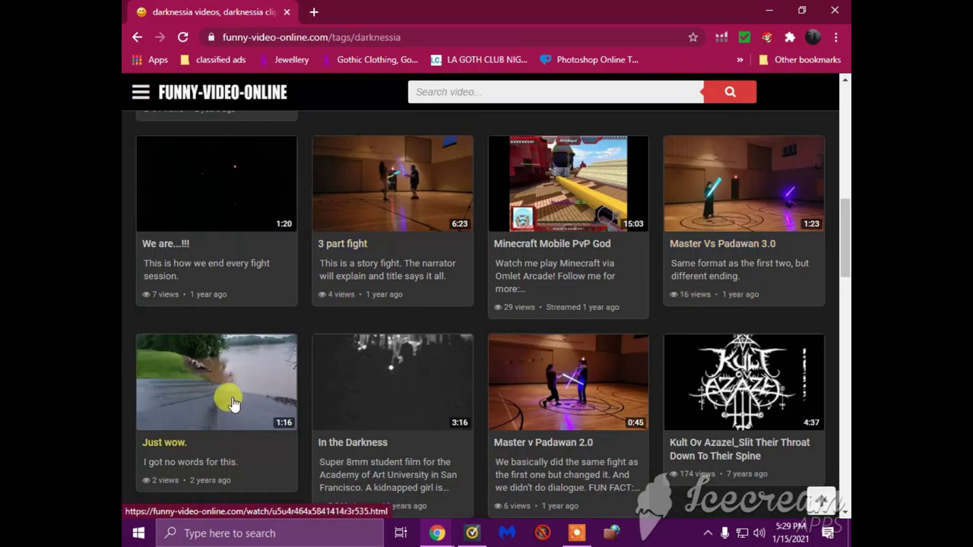
pyautogui.scroll(-1, 232, 401)
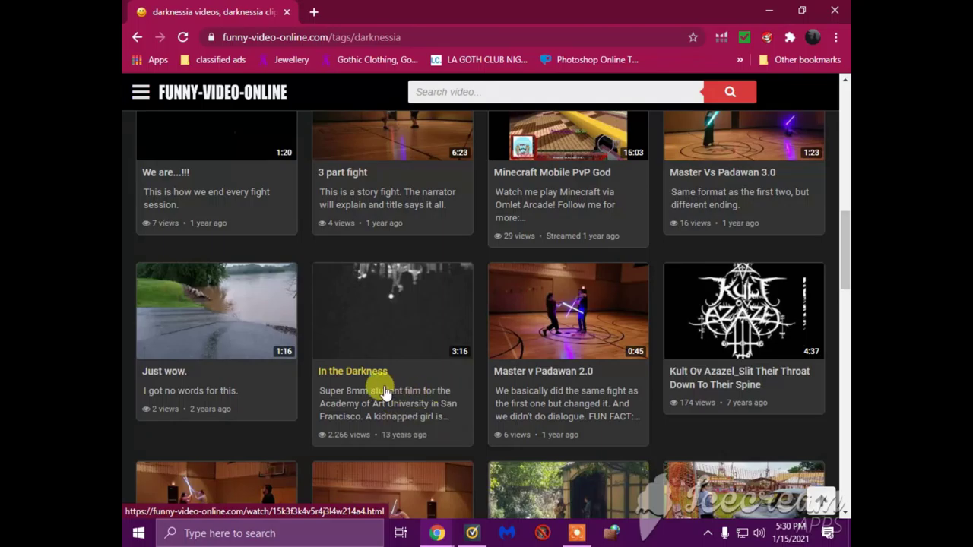
pyautogui.scroll(-2, 641, 356)
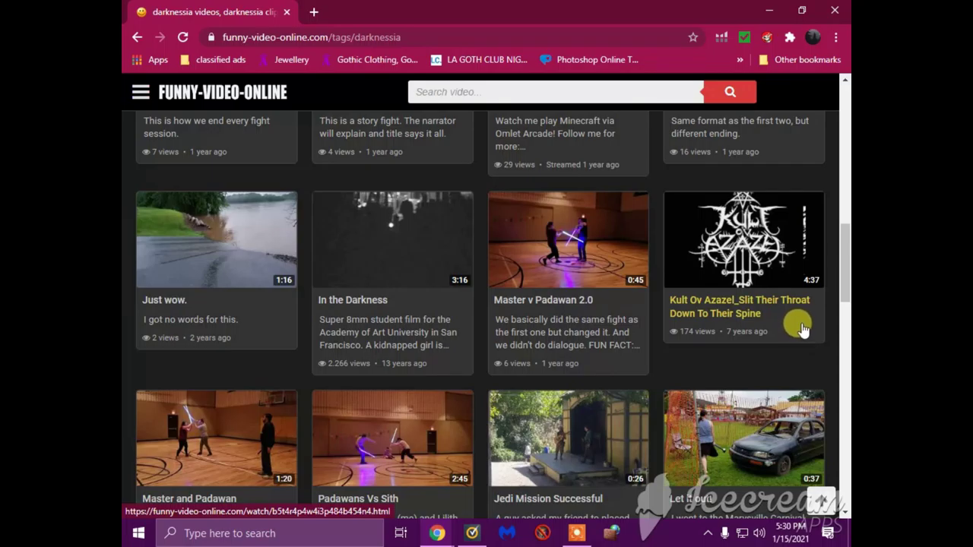
pyautogui.scroll(-1, 796, 329)
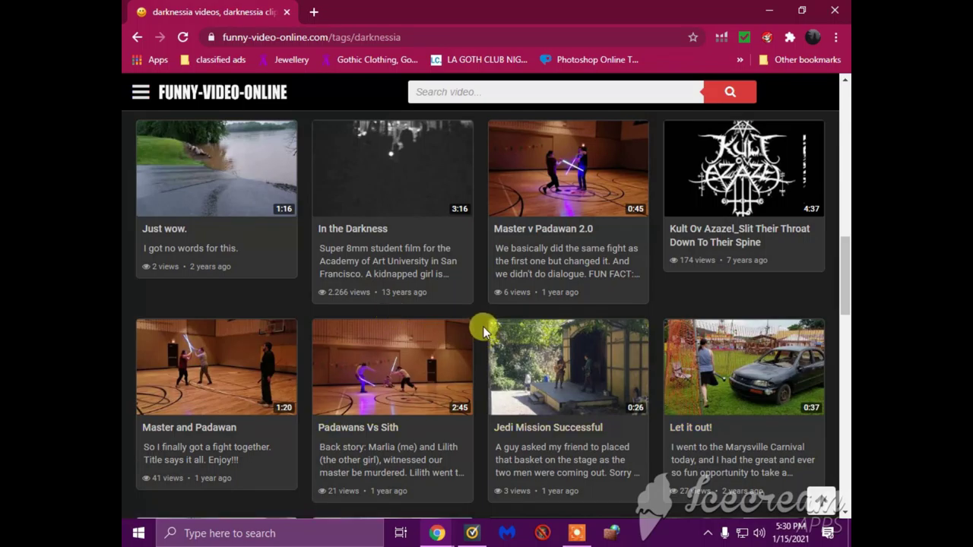
pyautogui.scroll(-1, 484, 328)
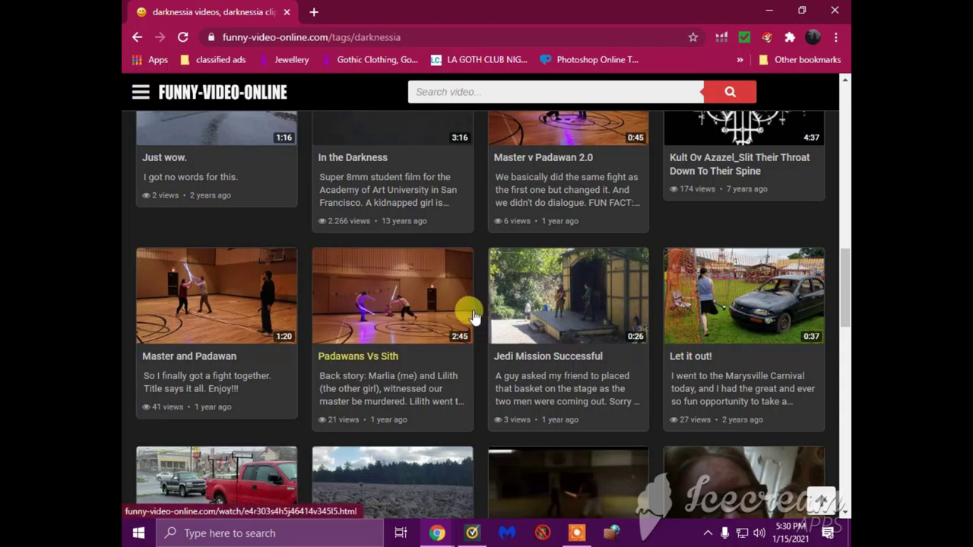
pyautogui.scroll(-1, 633, 368)
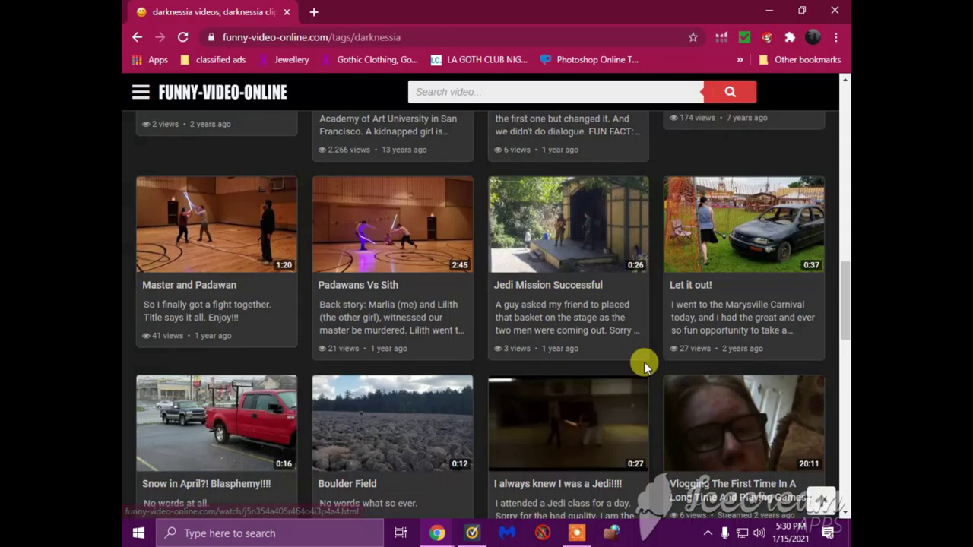
pyautogui.scroll(-1, 642, 365)
pyautogui.scroll(-1, 643, 368)
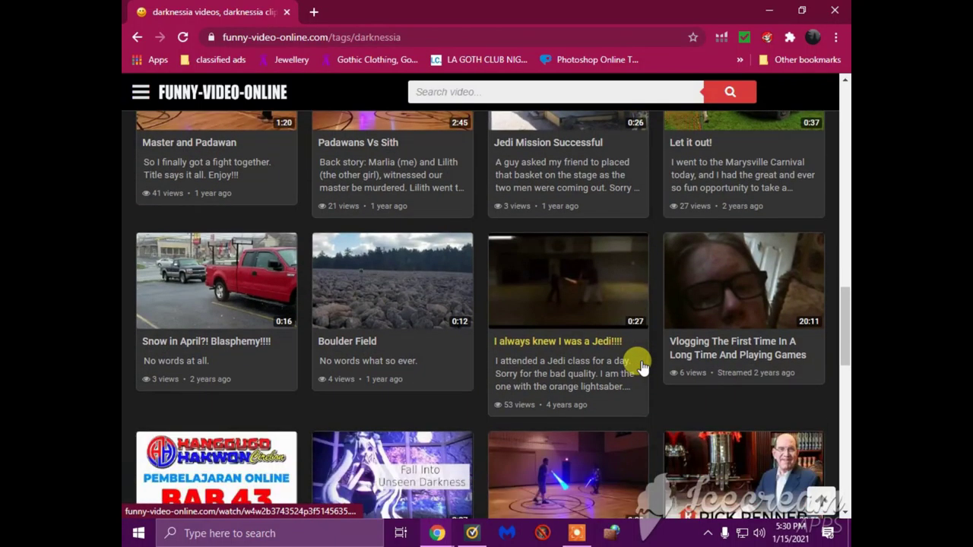
pyautogui.scroll(-1, 661, 363)
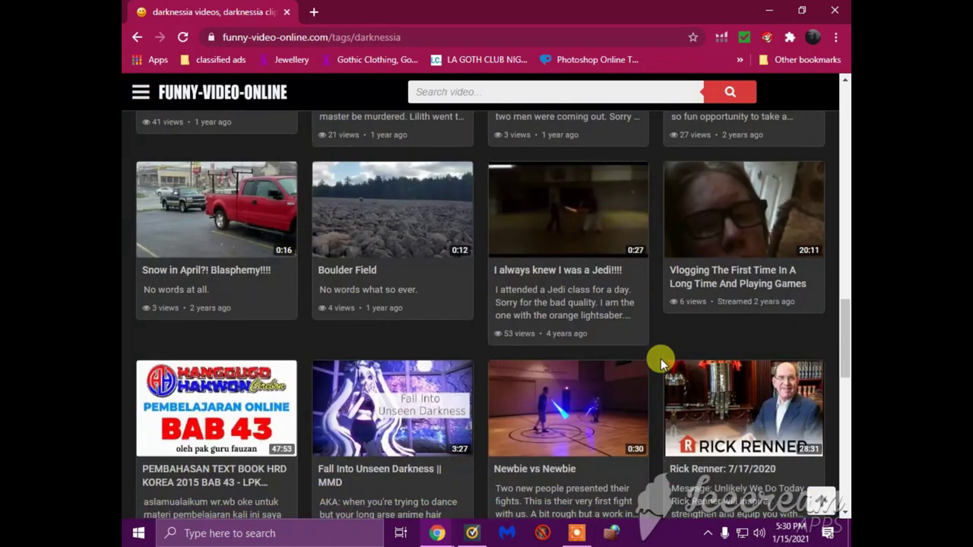
pyautogui.scroll(-1, 661, 364)
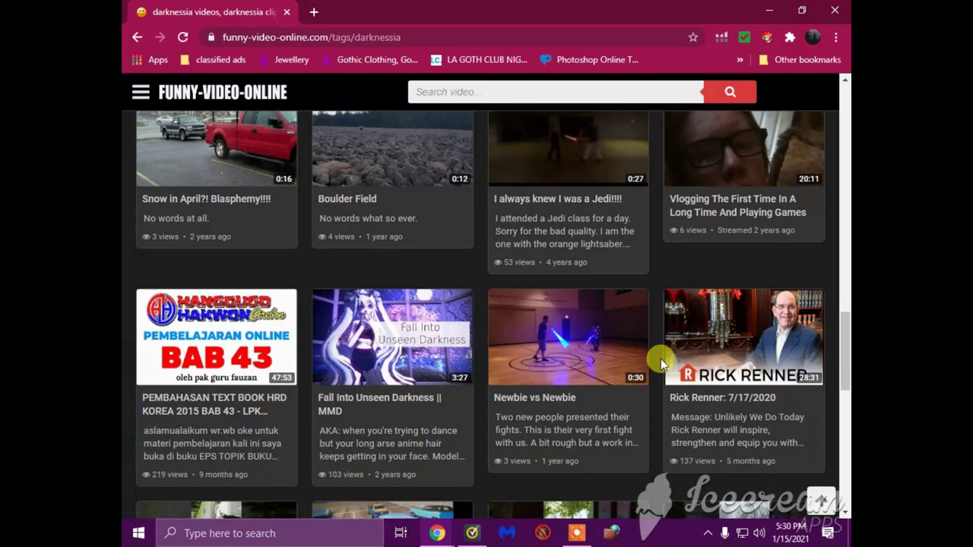
pyautogui.scroll(-1, 661, 359)
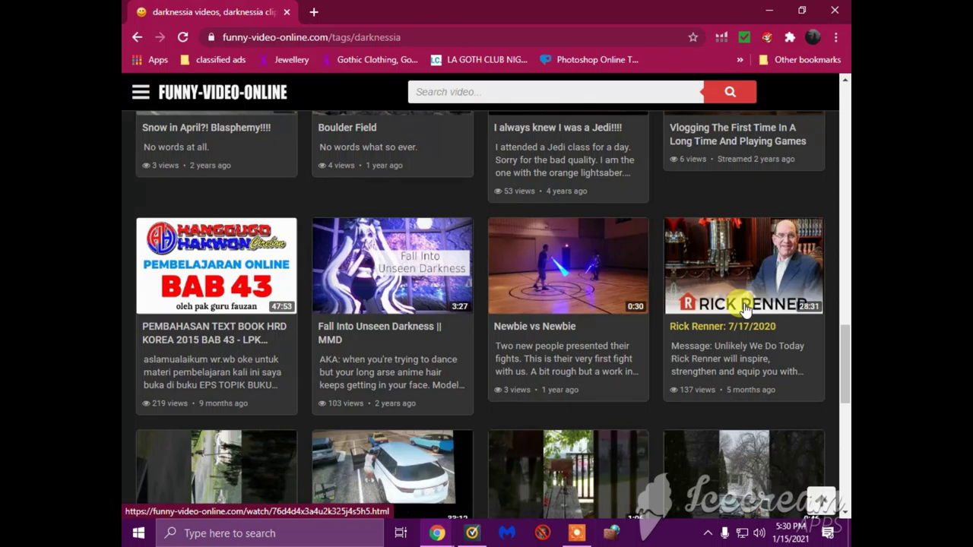
pyautogui.scroll(-2, 744, 308)
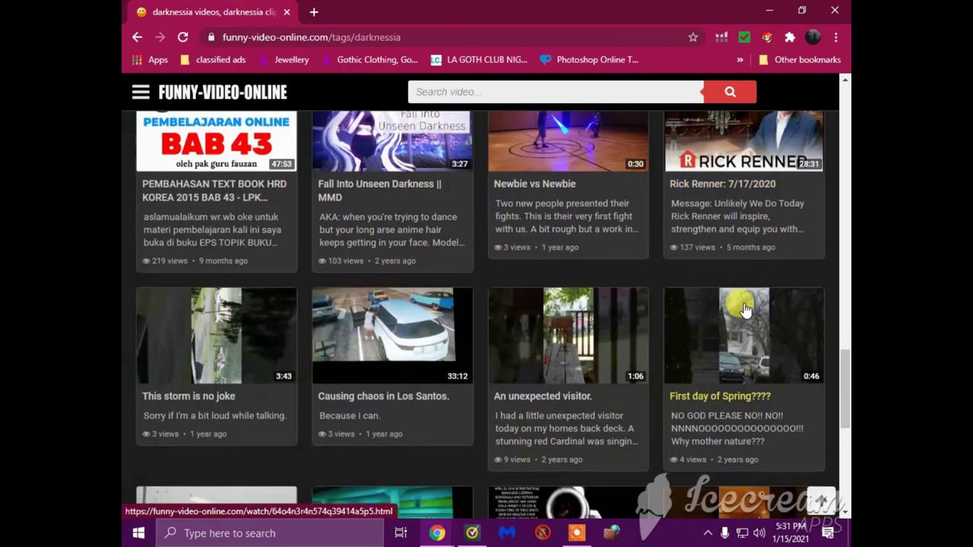
pyautogui.scroll(-1, 745, 308)
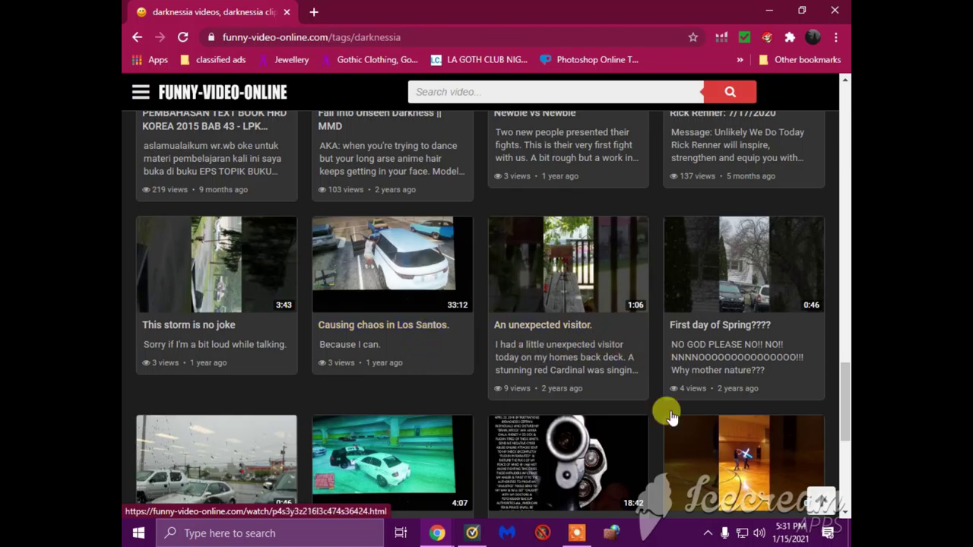
pyautogui.scroll(-1, 633, 365)
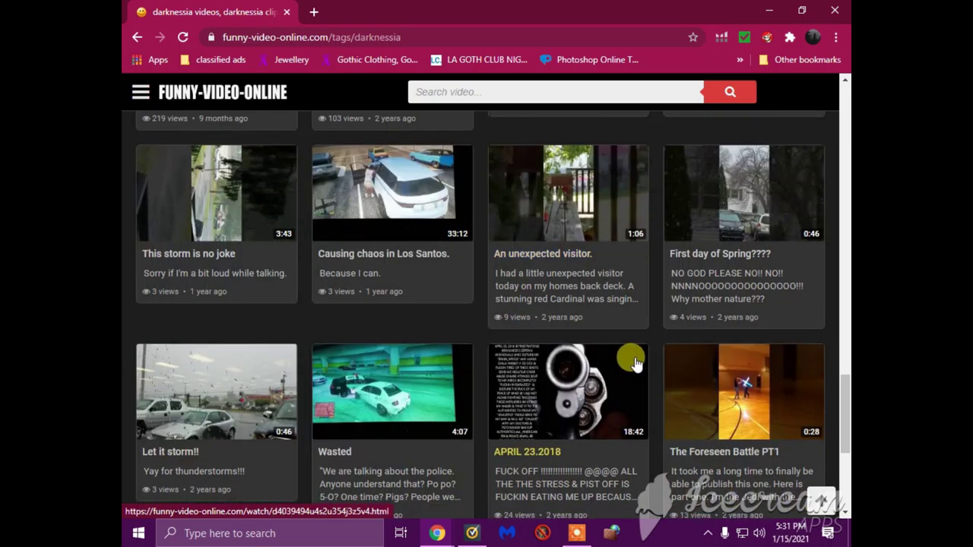
pyautogui.scroll(-1, 636, 365)
pyautogui.scroll(-1, 636, 364)
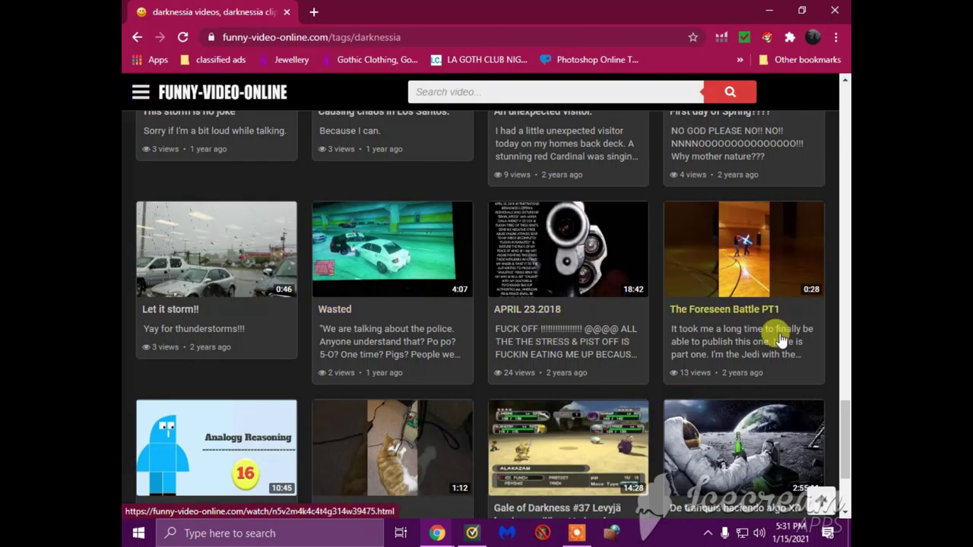
pyautogui.scroll(-1, 741, 281)
pyautogui.scroll(-1, 722, 213)
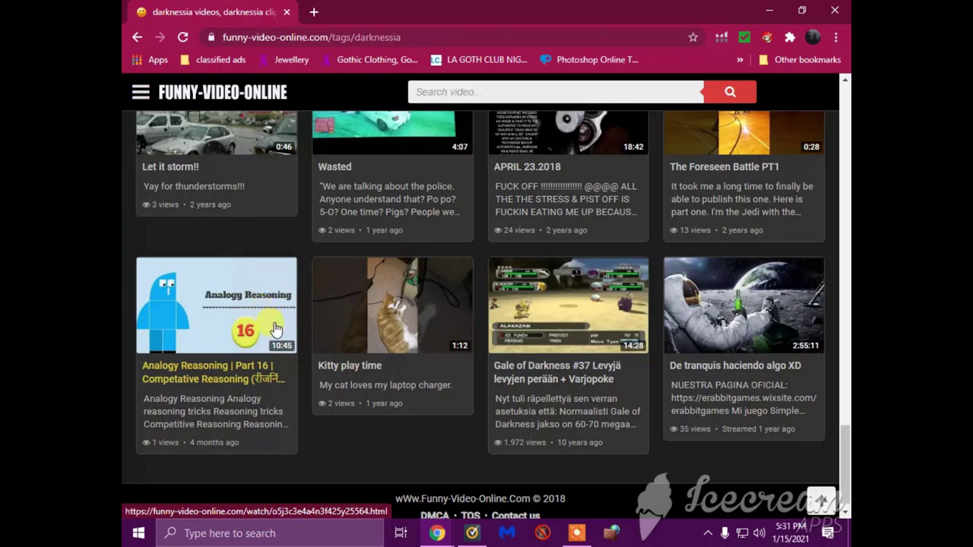
pyautogui.scroll(-1, 276, 329)
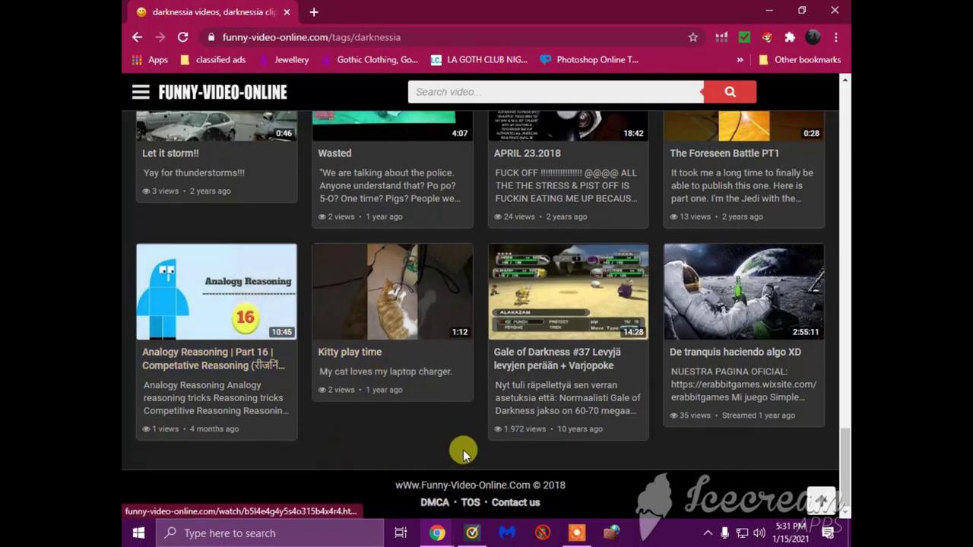
pyautogui.scroll(2, 641, 407)
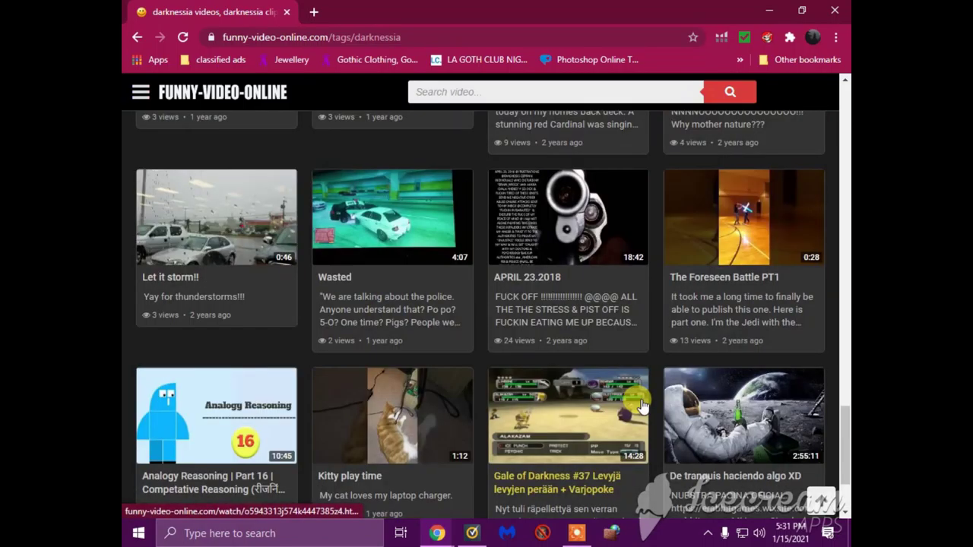
pyautogui.scroll(2, 637, 403)
pyautogui.scroll(2, 637, 403)
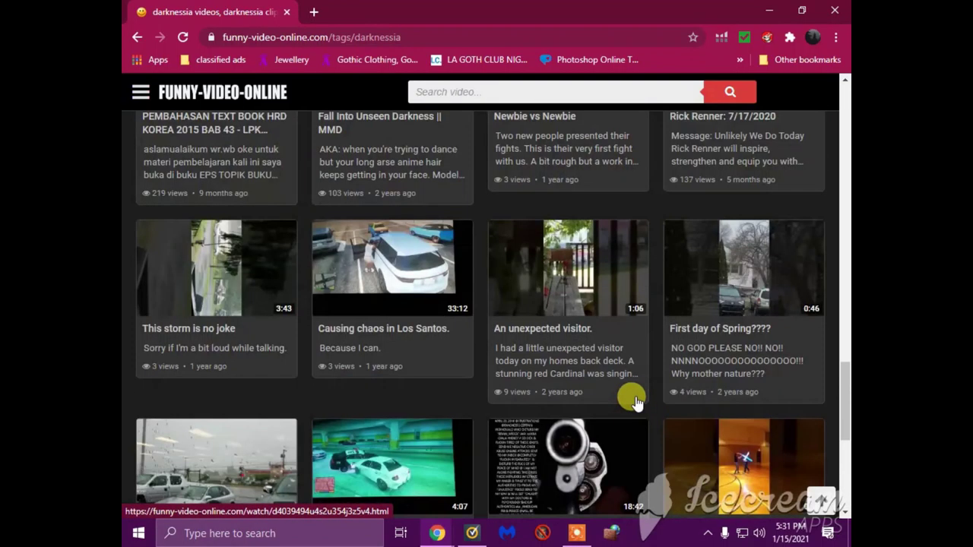
pyautogui.scroll(3, 634, 401)
pyautogui.scroll(2, 626, 399)
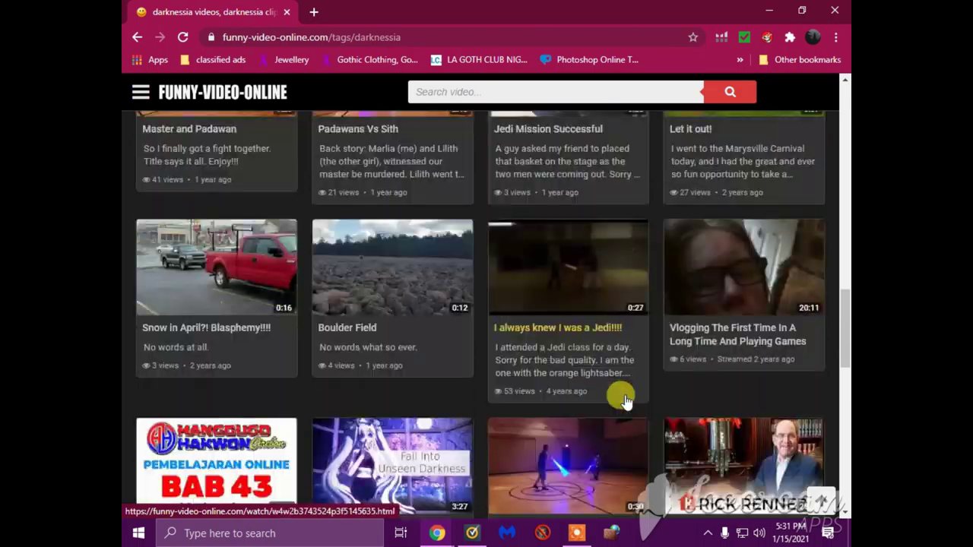
pyautogui.scroll(1, 623, 401)
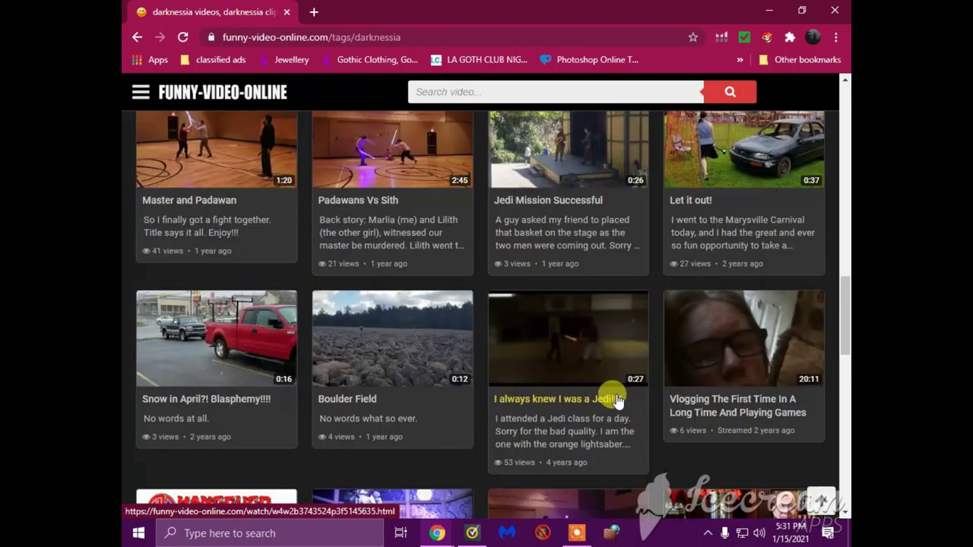
# Step: Open the Padawans Vs Sith video from the tag page
pyautogui.click(371, 227)
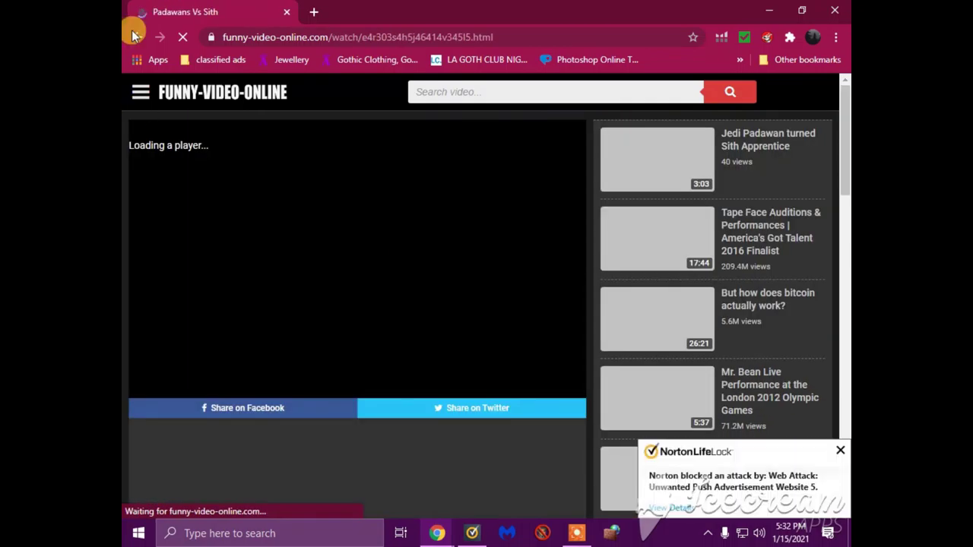
pyautogui.click(142, 38)
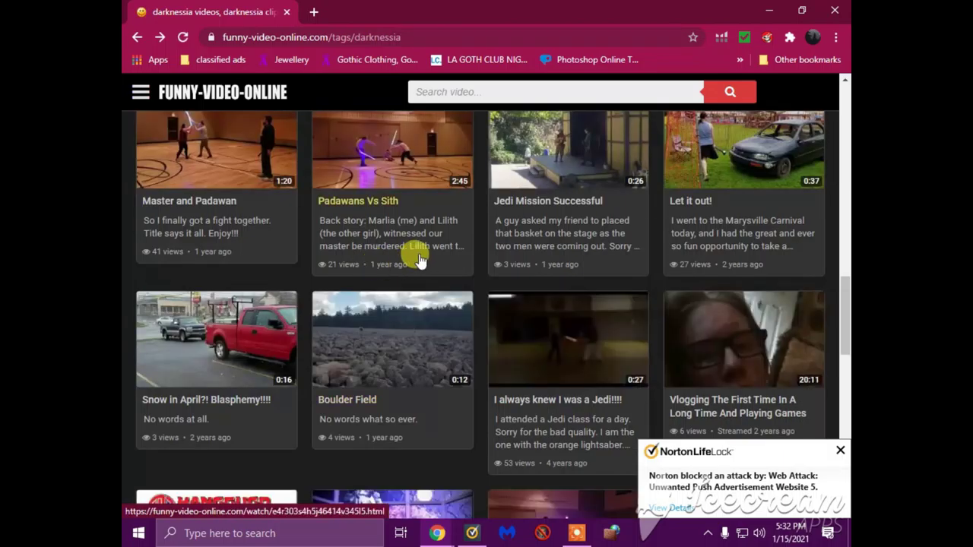
pyautogui.scroll(1, 420, 260)
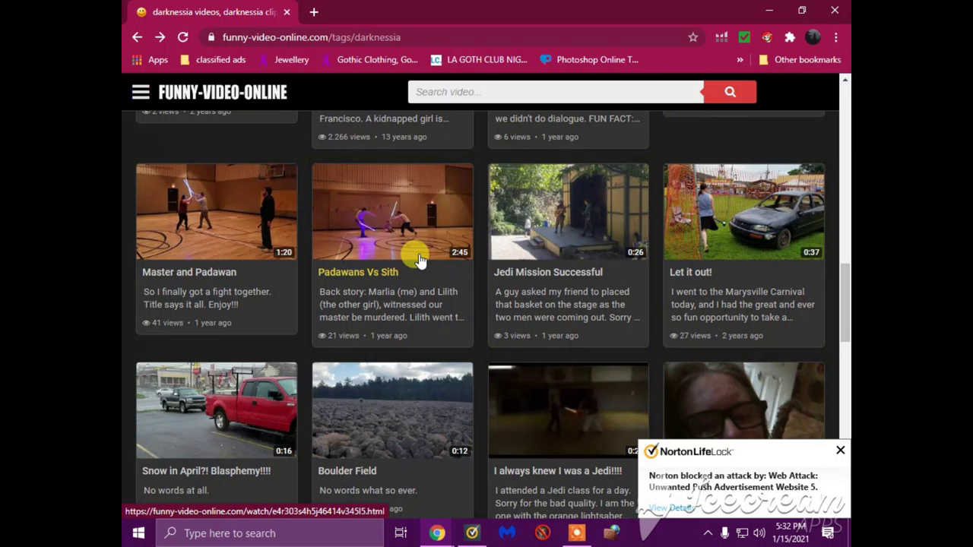
pyautogui.scroll(3, 421, 260)
pyautogui.scroll(2, 420, 260)
pyautogui.scroll(1, 420, 260)
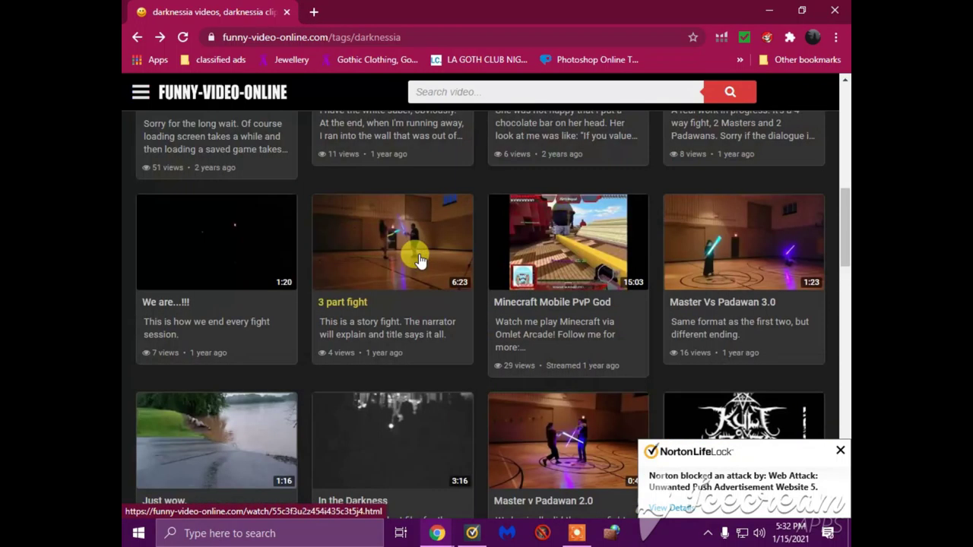
pyautogui.scroll(1, 419, 260)
pyautogui.scroll(1, 419, 260)
pyautogui.scroll(1, 419, 260)
pyautogui.scroll(1, 419, 260)
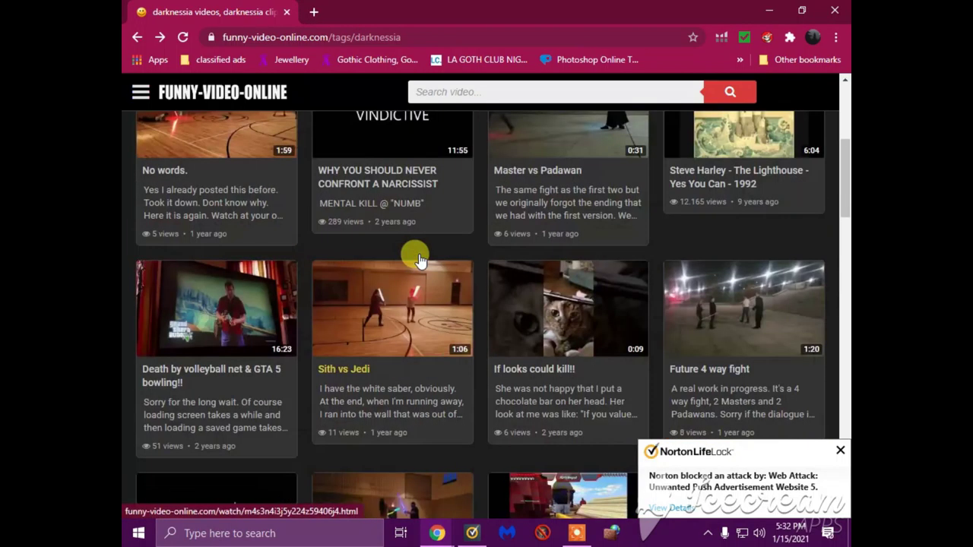
pyautogui.scroll(1, 418, 260)
pyautogui.scroll(1, 419, 260)
pyautogui.scroll(1, 419, 260)
pyautogui.scroll(1, 419, 260)
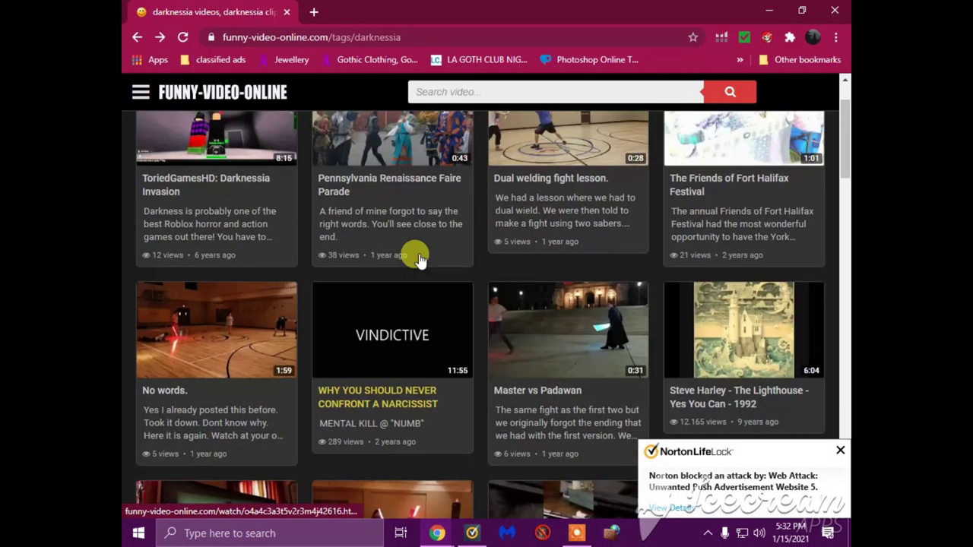
pyautogui.scroll(1, 419, 260)
pyautogui.scroll(1, 419, 260)
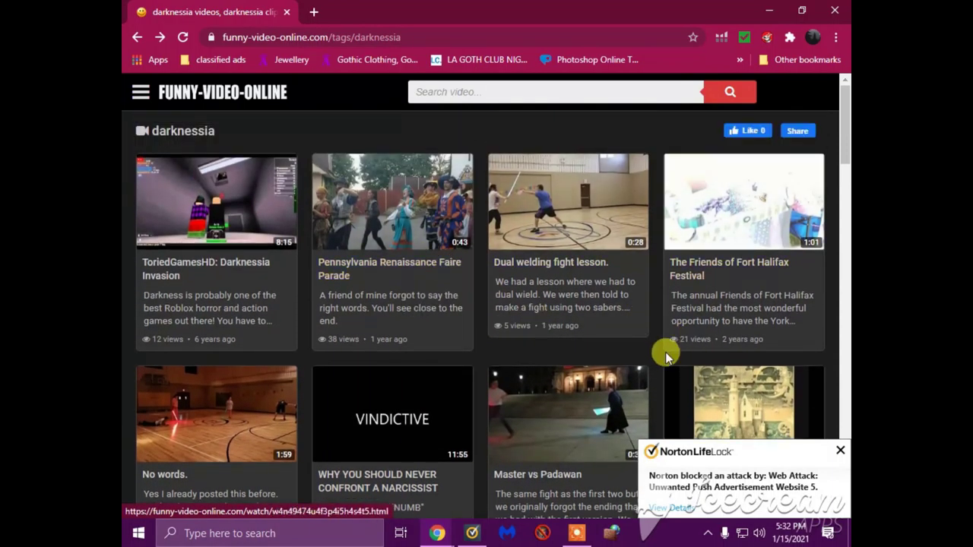
# Step: Close the Norton notification on the darknessia tag page
pyautogui.click(840, 450)
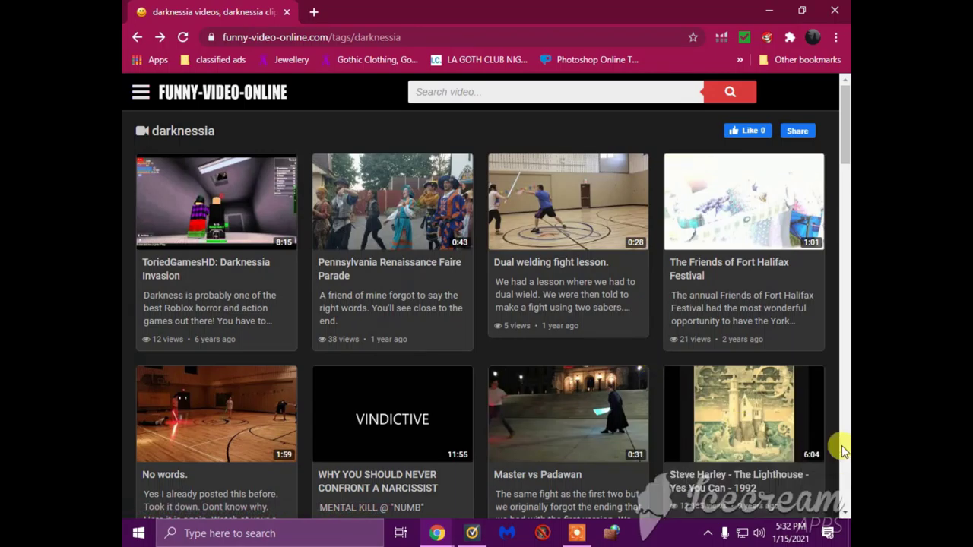